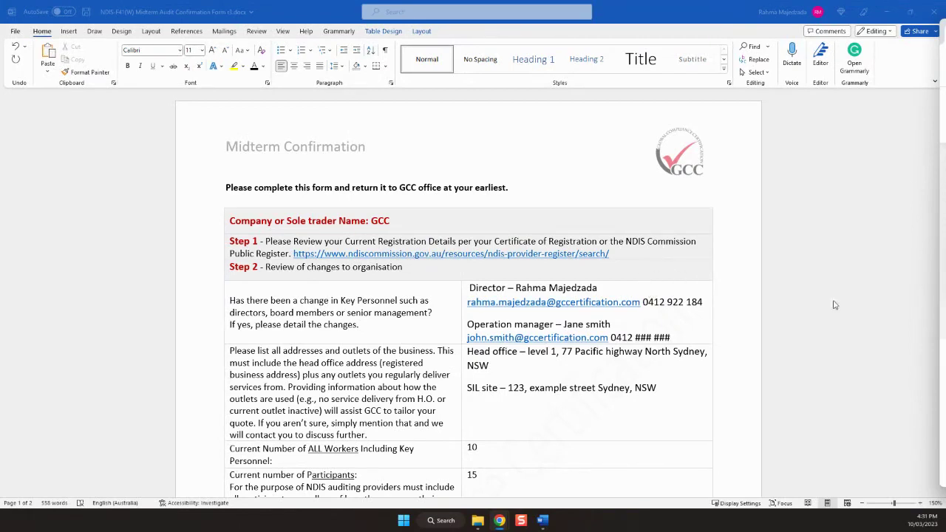
Step: Drag the Chrome window over Word and snap it maximized to show the GCC NDIS page
drag(945, 104, 425, 4)
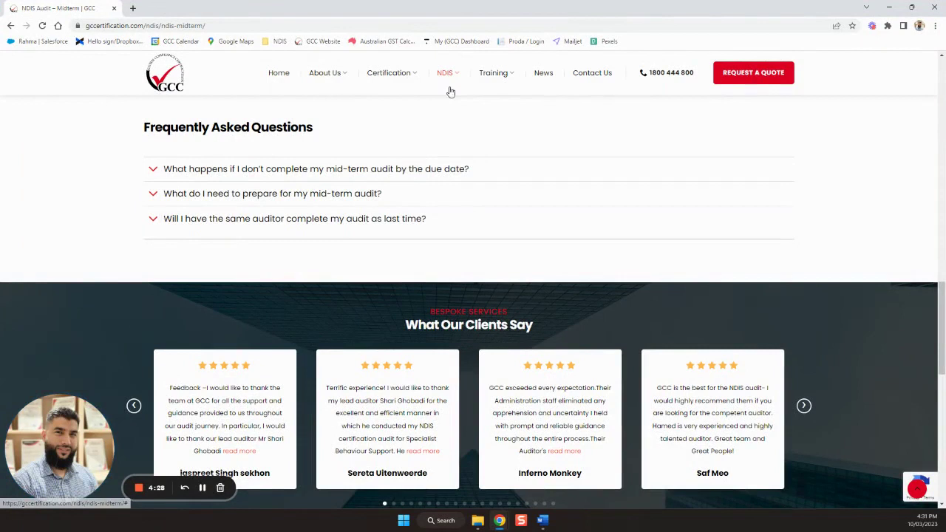
Step: Open NDIS Audit – Midterm from the NDIS menu, scroll its steps and FAQ, then return to Word
mouse_move(447, 75)
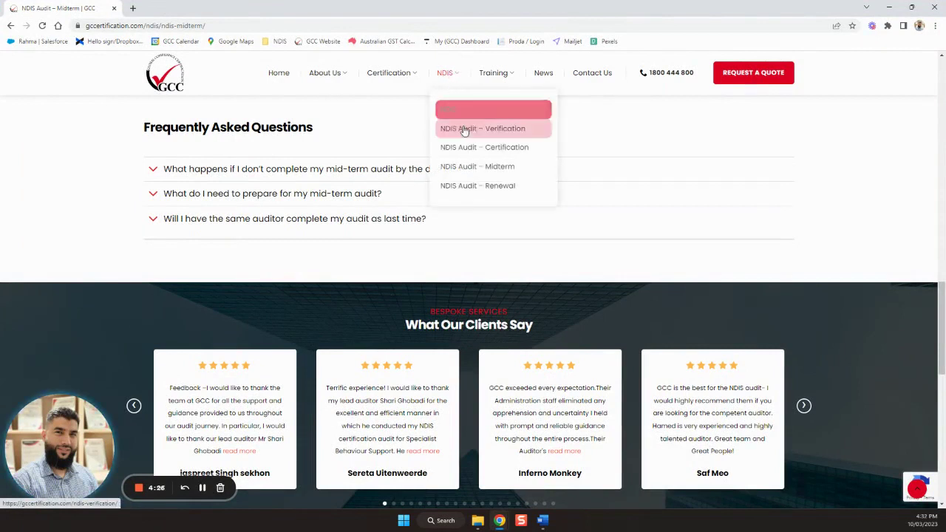
click(484, 167)
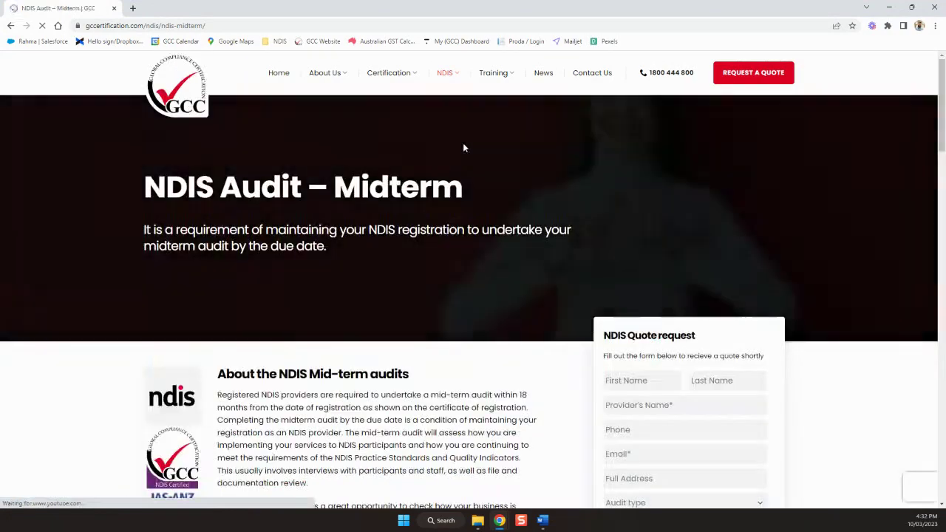
scroll(414, 281, down, 8)
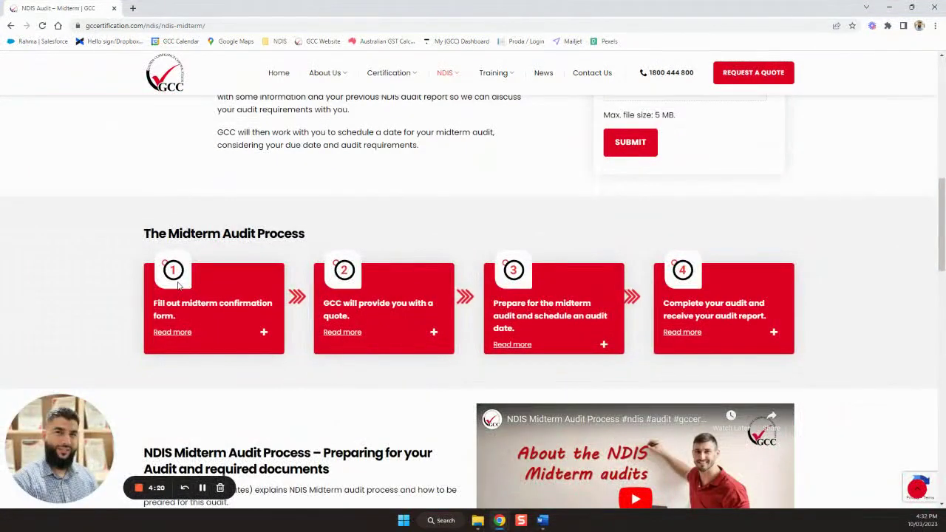
scroll(305, 328, down, 2)
scroll(306, 328, down, 4)
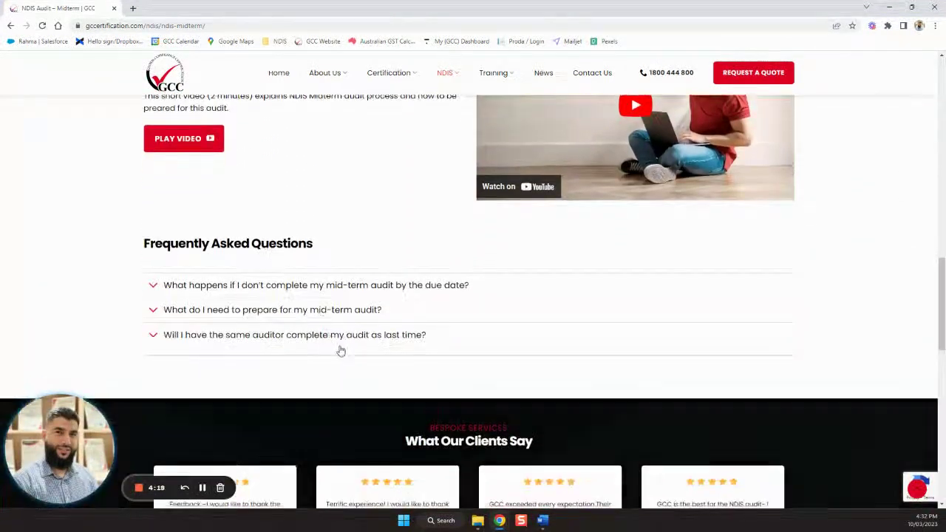
key(alt+Tab)
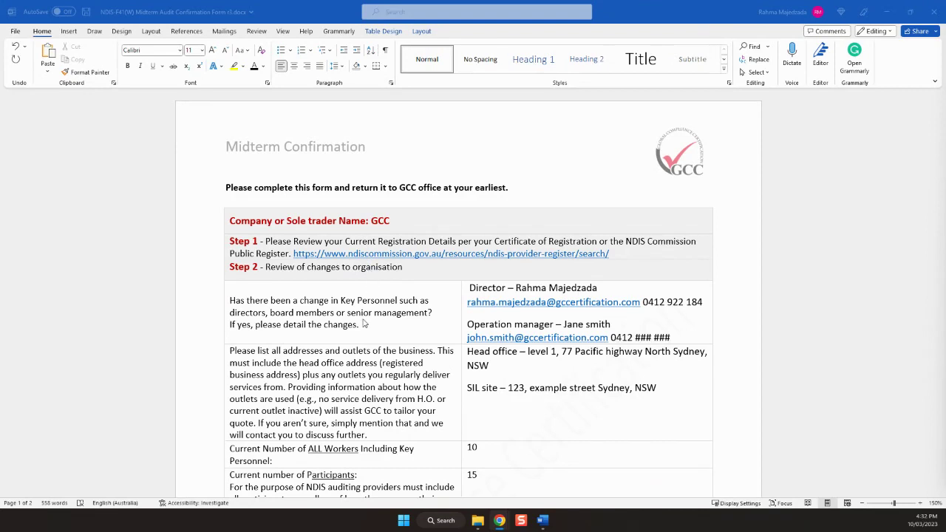
scroll(356, 346, down, 1)
scroll(340, 303, up, 1)
click(470, 328)
click(673, 337)
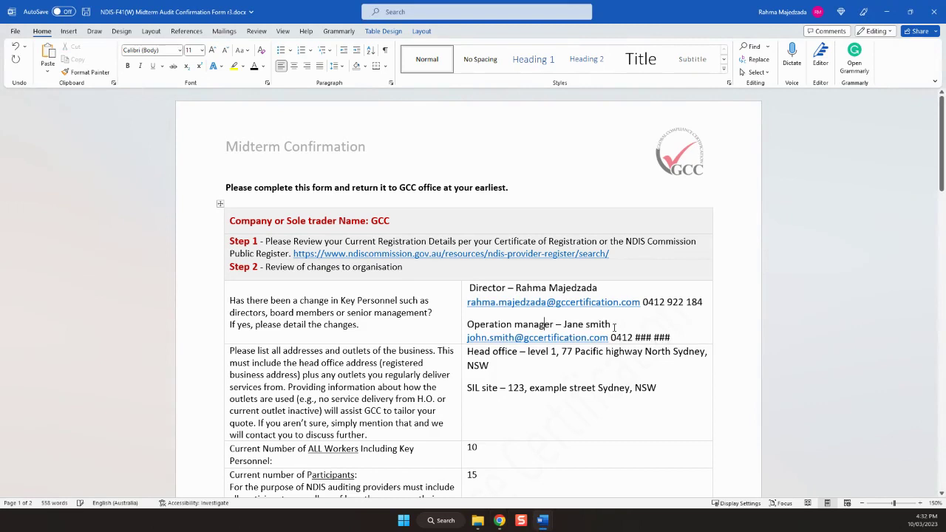
drag(673, 337, 468, 324)
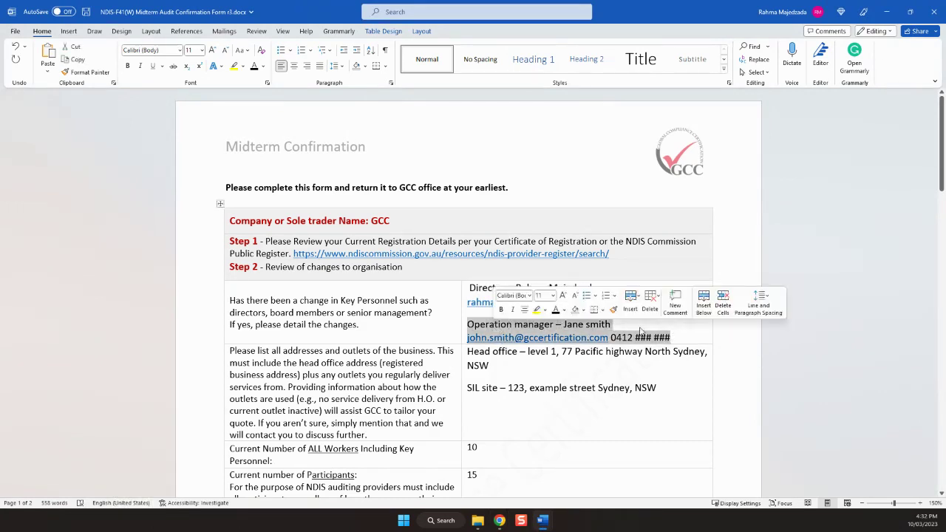
click(613, 325)
click(471, 352)
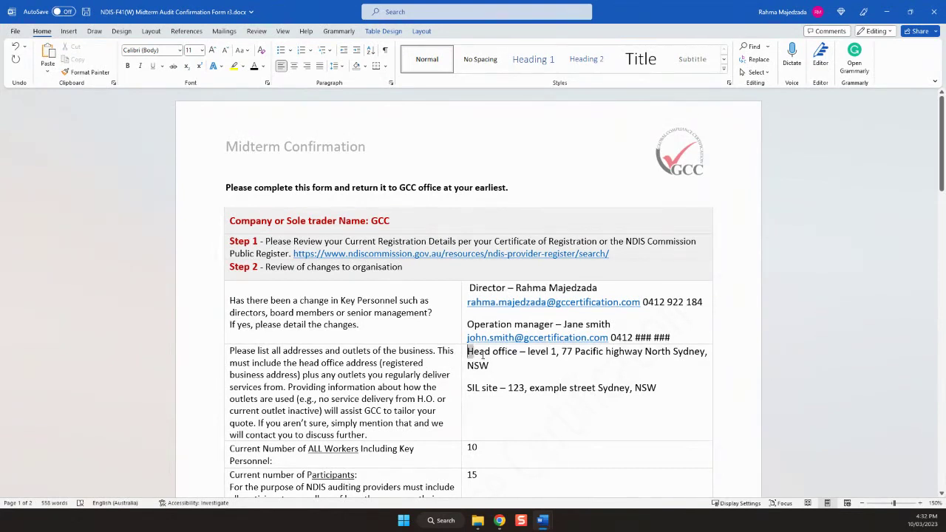
drag(469, 352, 540, 363)
click(540, 363)
drag(468, 388, 662, 392)
click(509, 409)
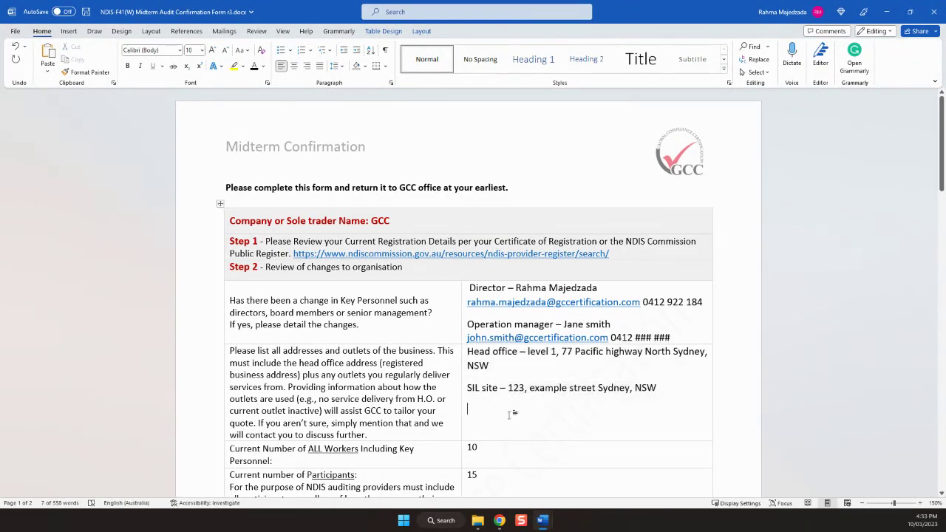
scroll(509, 412, down, 3)
click(312, 354)
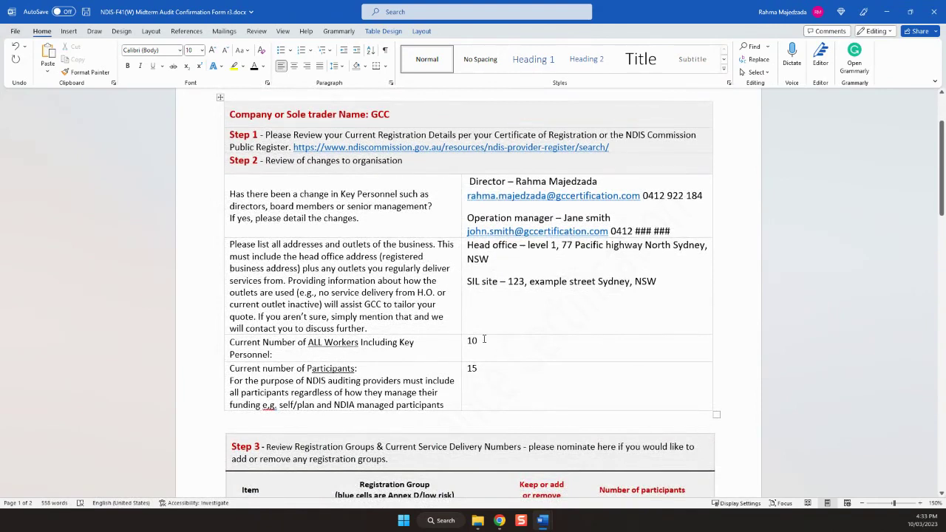
click(686, 233)
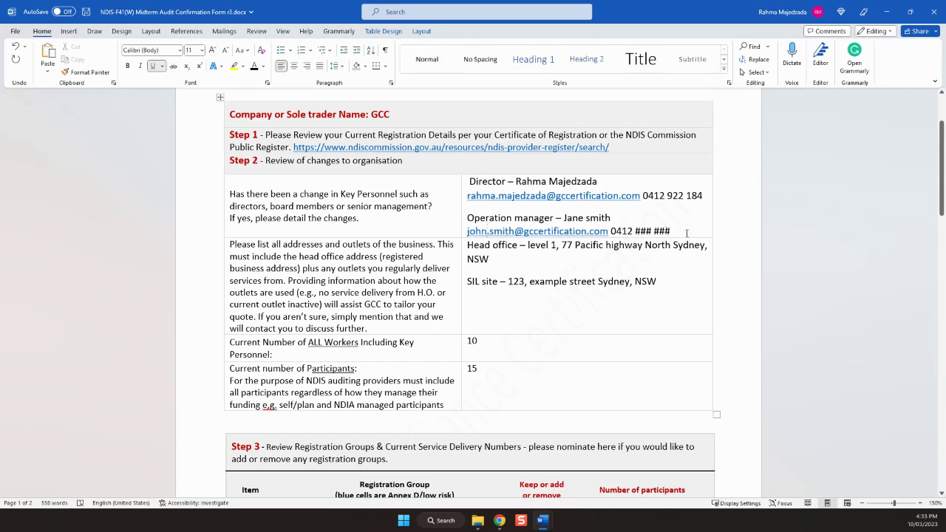
drag(686, 233, 471, 182)
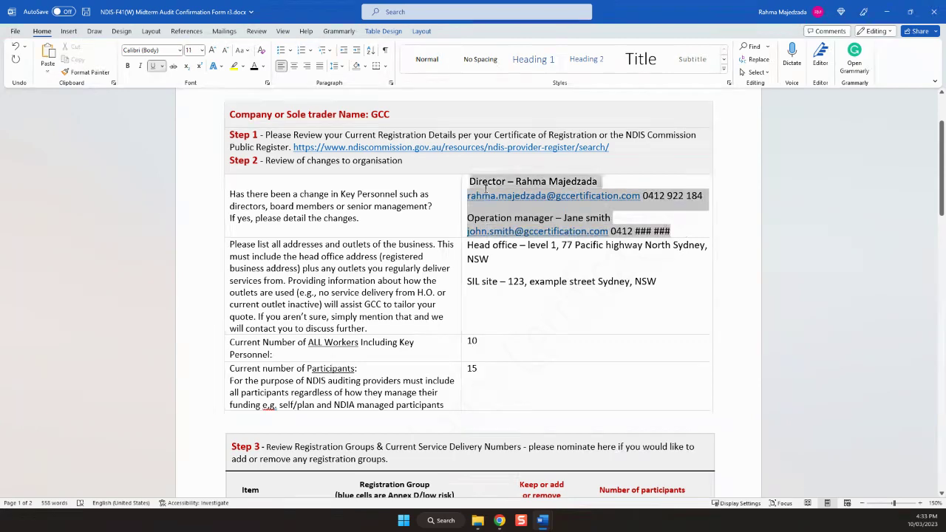
click(502, 340)
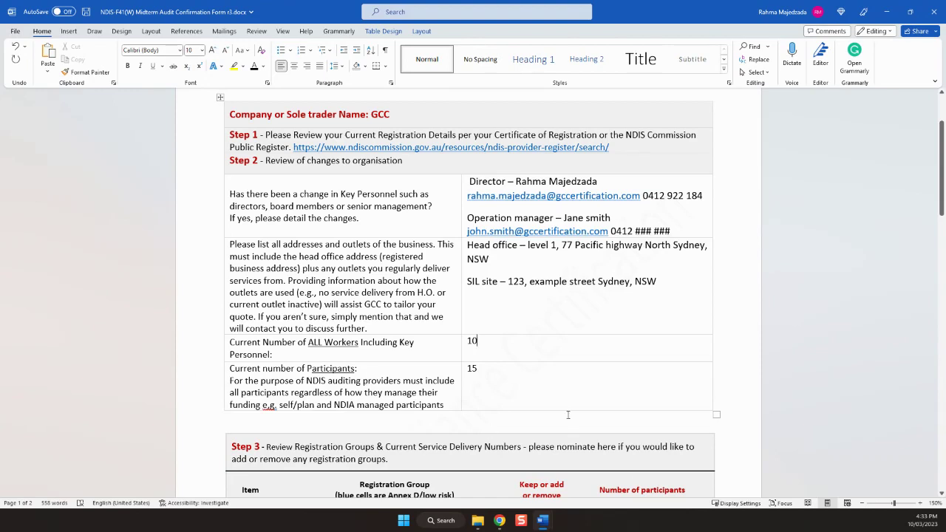
click(476, 368)
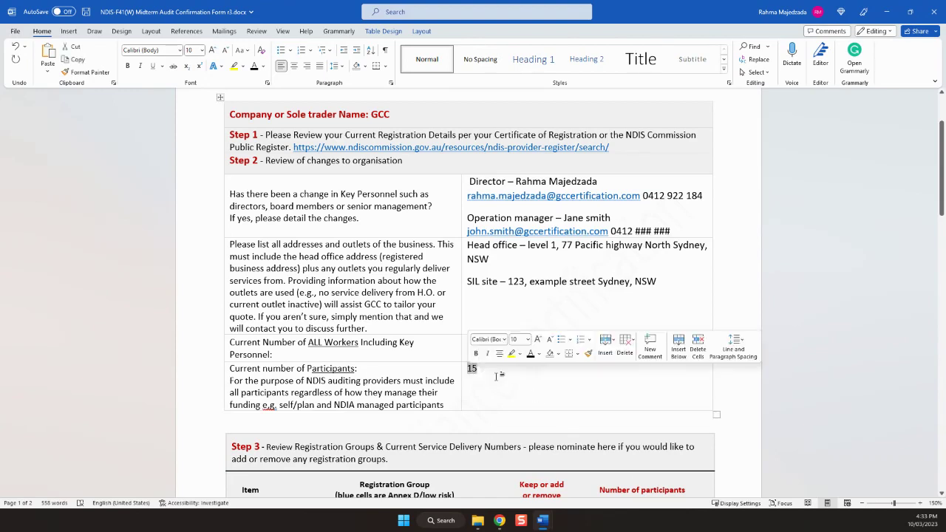
scroll(500, 378, down, 7)
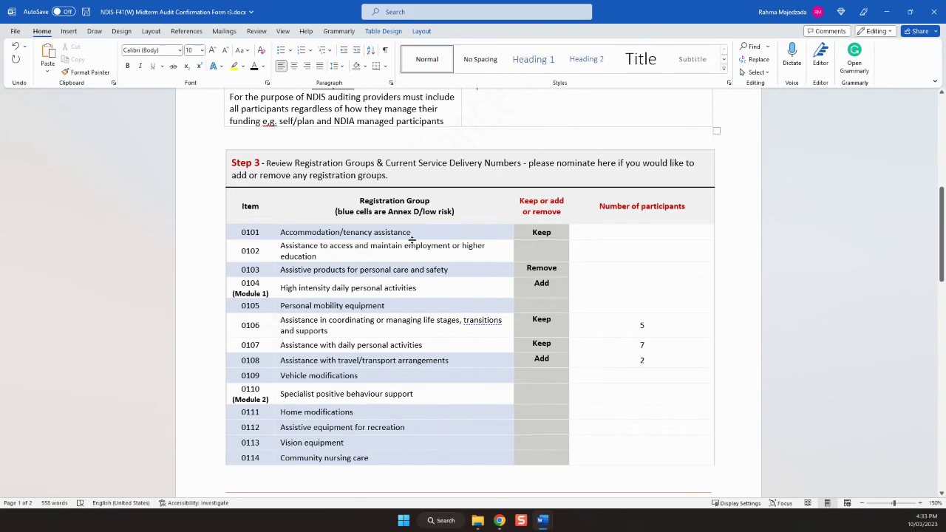
drag(533, 232, 560, 232)
click(561, 234)
click(619, 233)
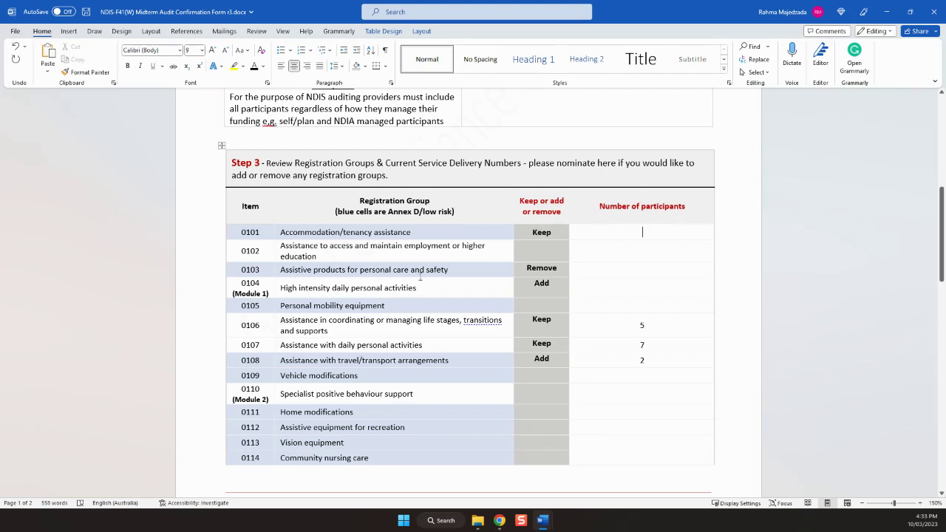
double_click(558, 271)
click(559, 271)
double_click(555, 284)
click(555, 284)
drag(553, 319, 533, 320)
click(640, 326)
drag(357, 346, 423, 346)
click(459, 348)
double_click(538, 343)
drag(639, 345, 650, 345)
click(651, 345)
double_click(546, 359)
click(633, 361)
double_click(642, 361)
scroll(577, 377, down, 3)
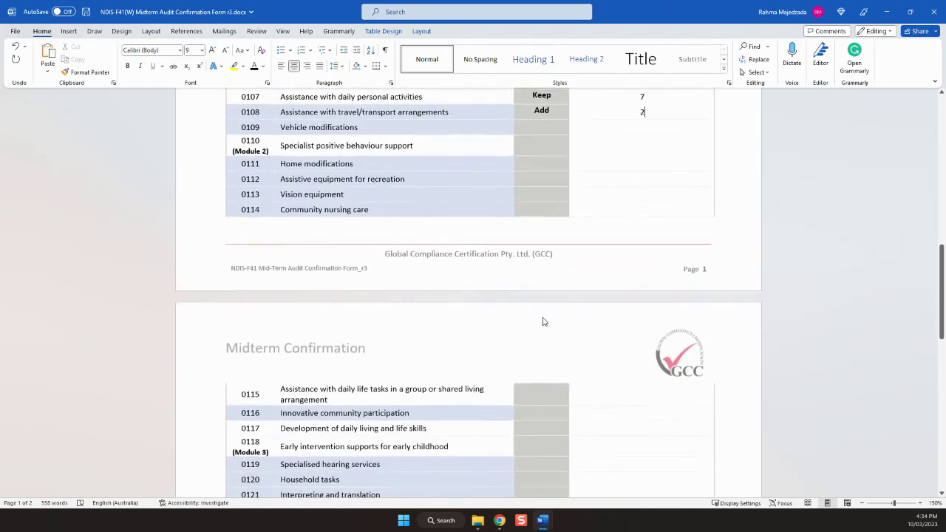
scroll(542, 321, down, 3)
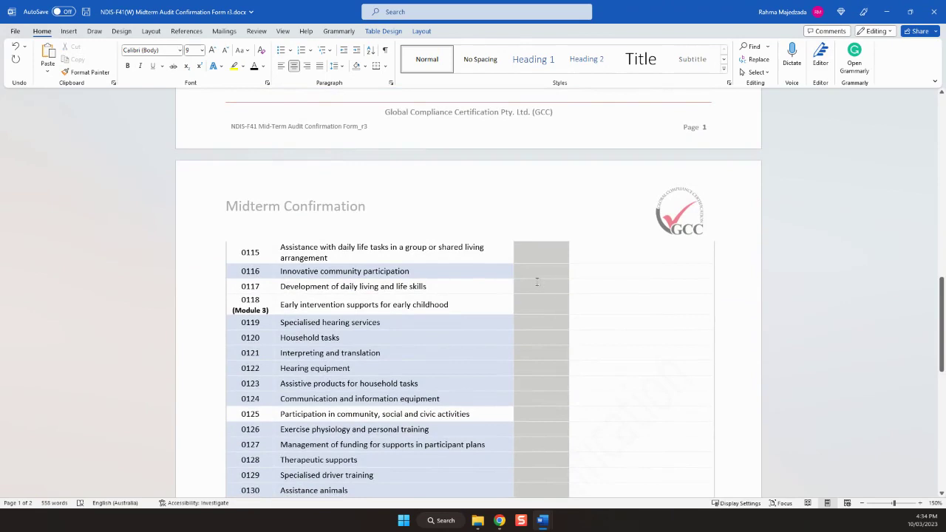
key(ctrl+b)
scroll(635, 312, down, 6)
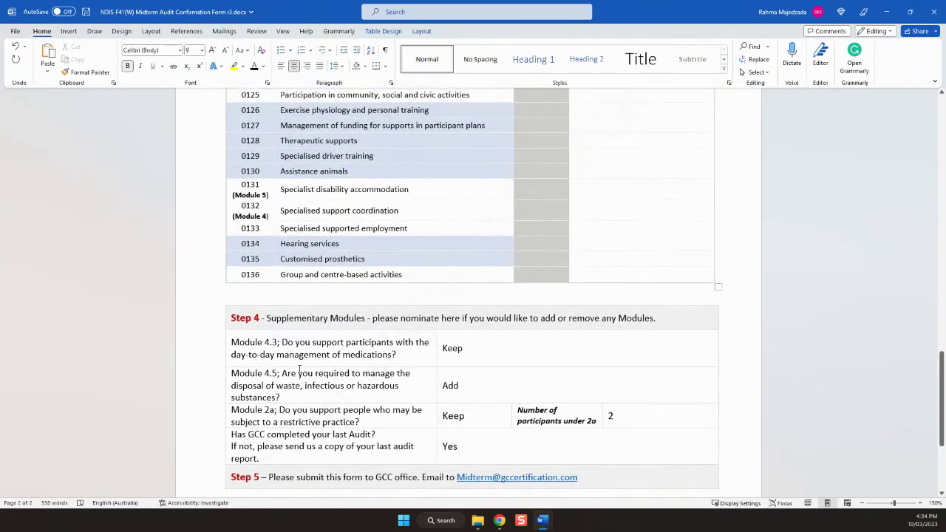
Step: Change Module 2a's answer from Keep to Add in the Step 4 table
drag(469, 350, 442, 350)
click(468, 350)
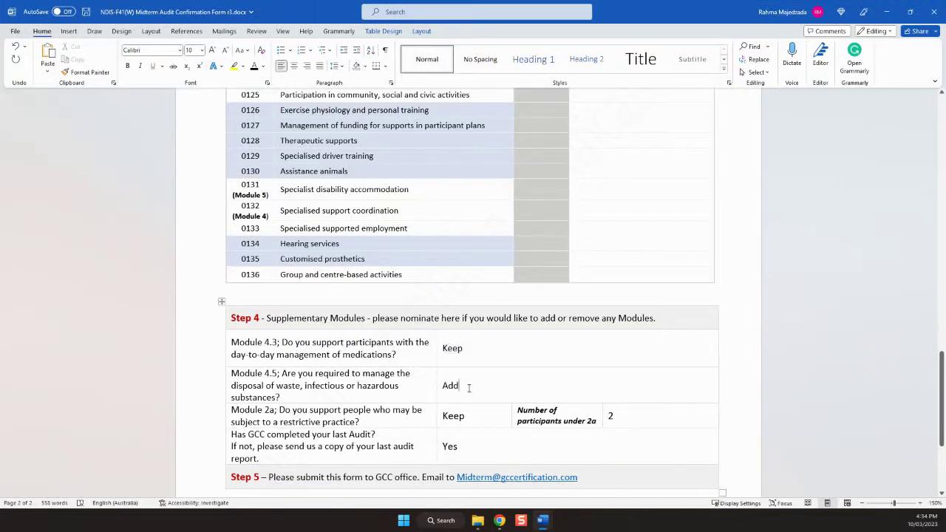
drag(468, 387, 443, 386)
click(471, 417)
double_click(453, 416)
click(613, 417)
key(BackSpace)
text(2)
key(BackSpace)
key(BackSpace)
key(BackSpace)
key(BackSpace)
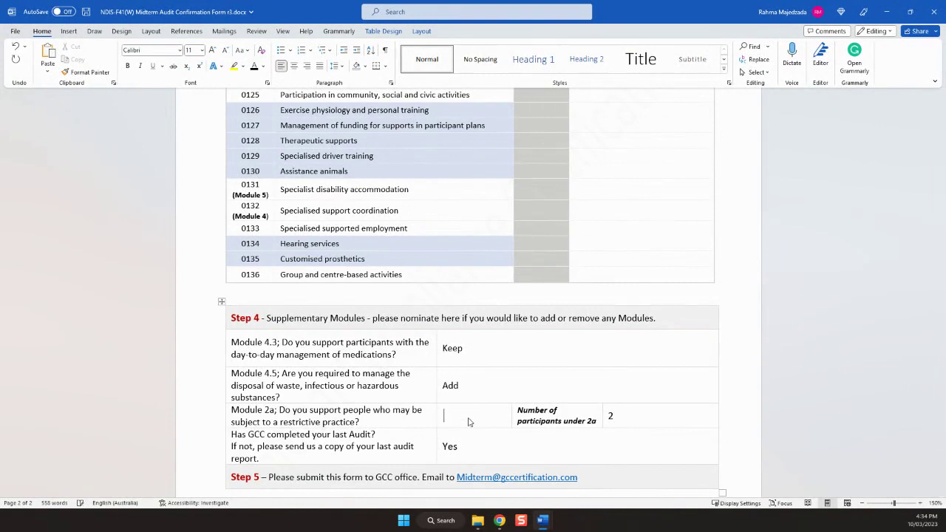
text(Add)
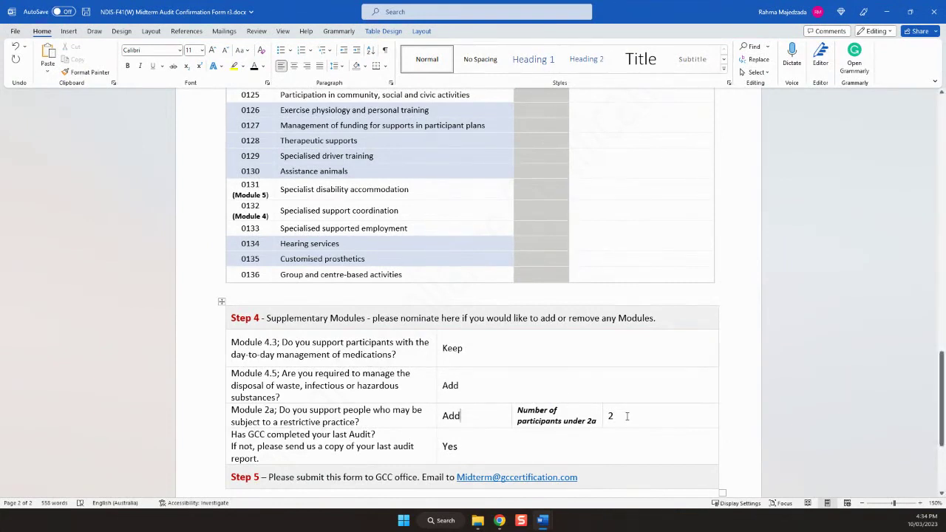
Step: Replace the participants under 2a value of 2 with 0
double_click(627, 418)
key(BackSpace)
text(0)
scroll(323, 405, down, 2)
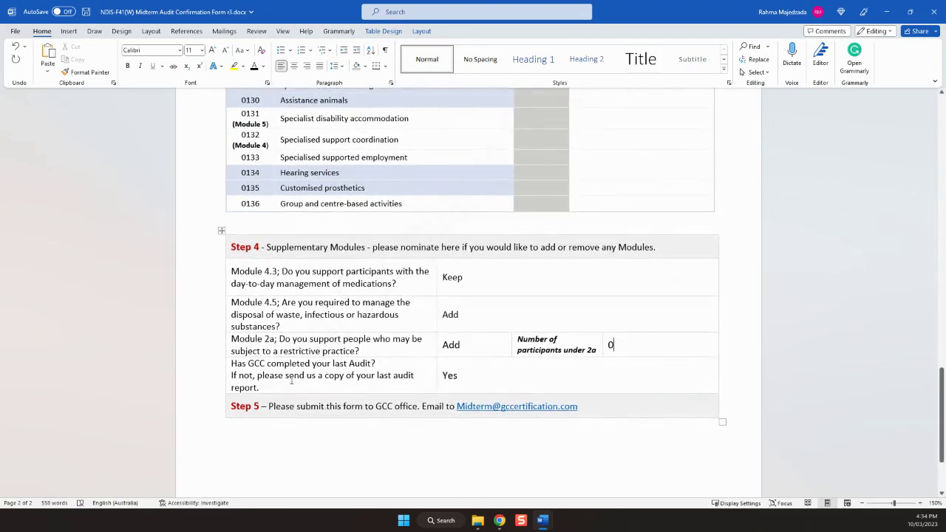
double_click(456, 377)
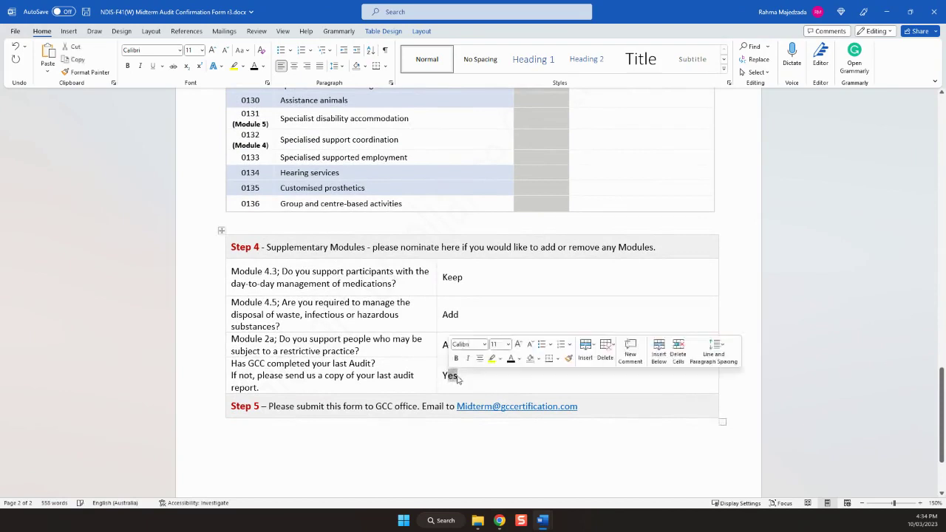
click(462, 377)
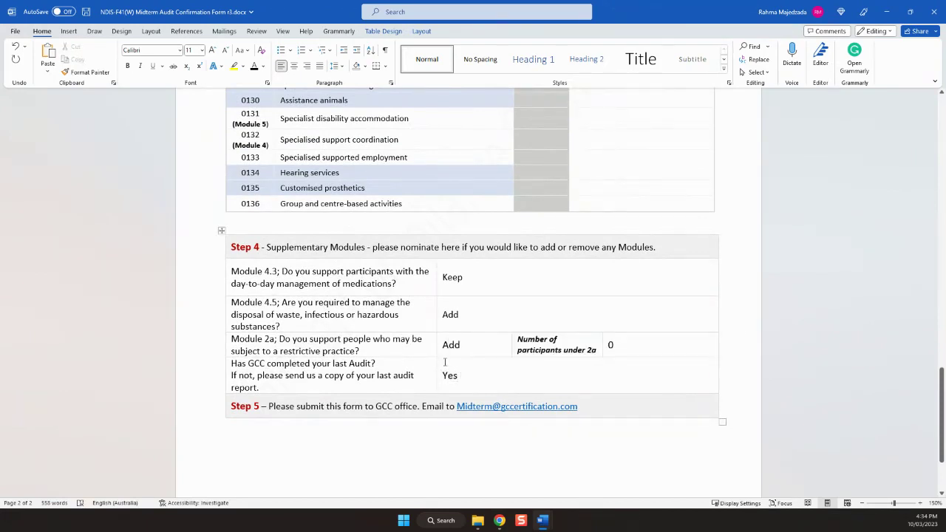